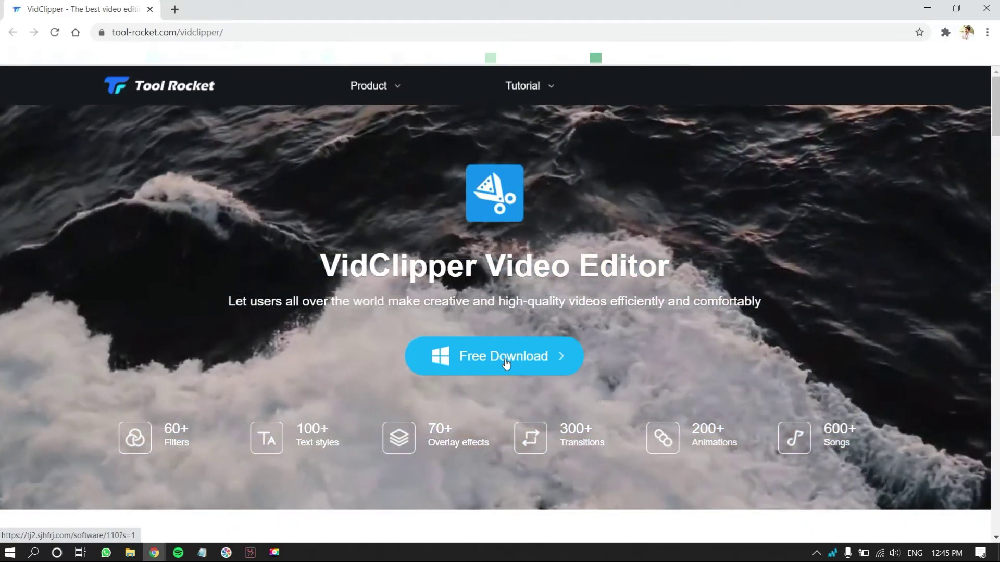
Download and install VidClipper from the Tool Rocket page, then close the installer
left_click(506, 364)
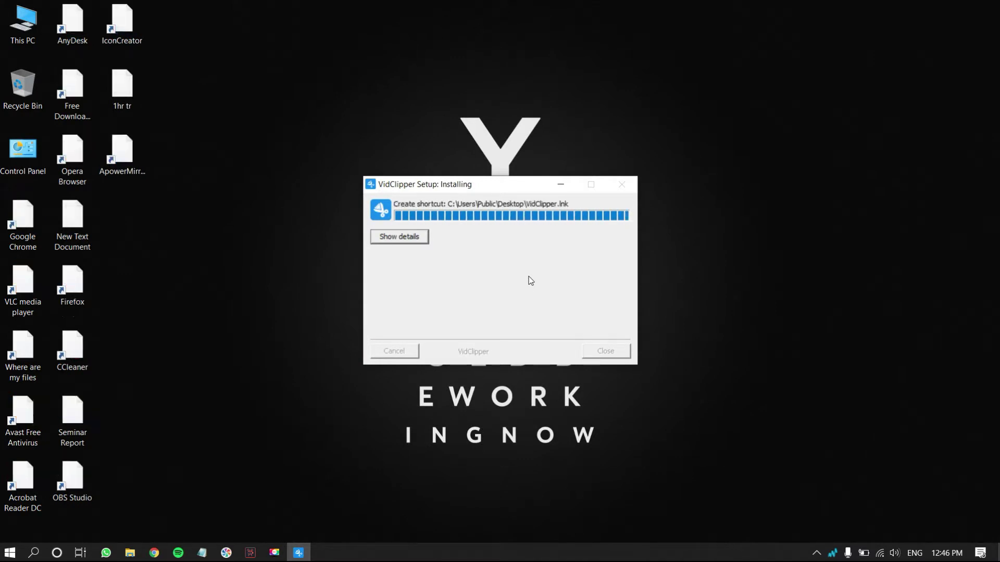
left_click(602, 351)
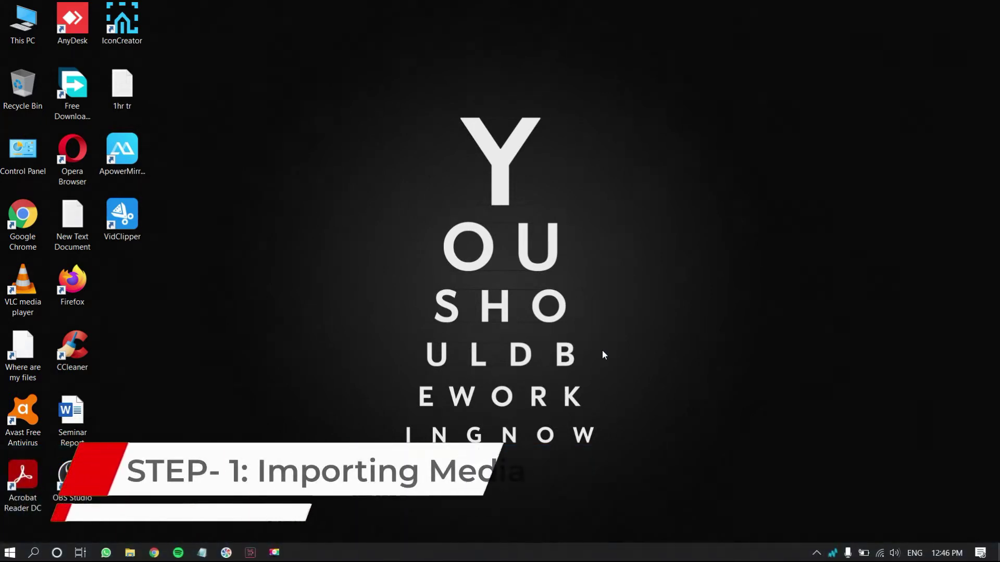
Launch VidClipper from the desktop and start a 16:9 widescreen project
double_click(135, 220)
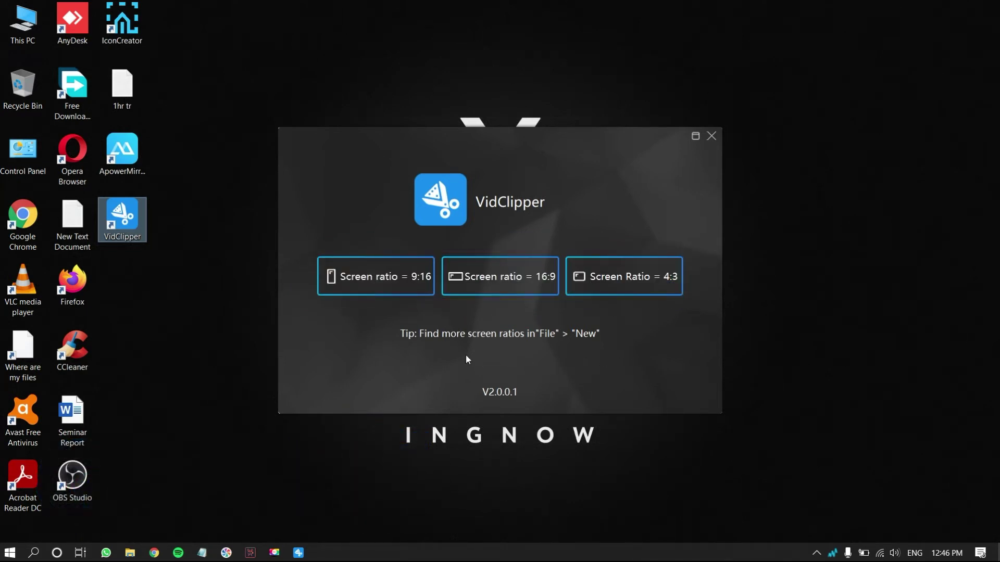
left_click(491, 287)
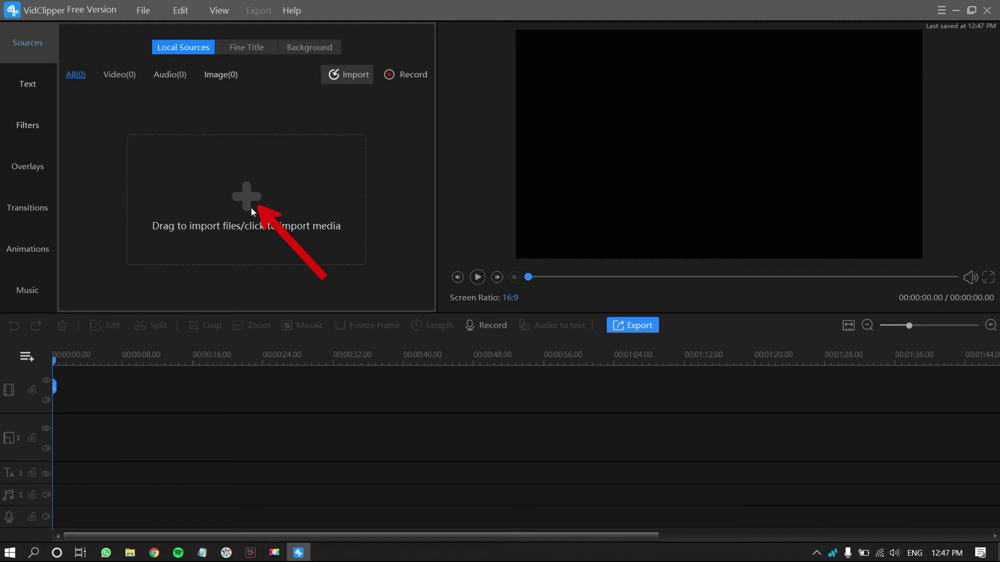
Import the welcome note and intro.mp4 clips, then add the welcome note to the timeline
left_click(251, 206)
scroll(541, 218, "down", 2)
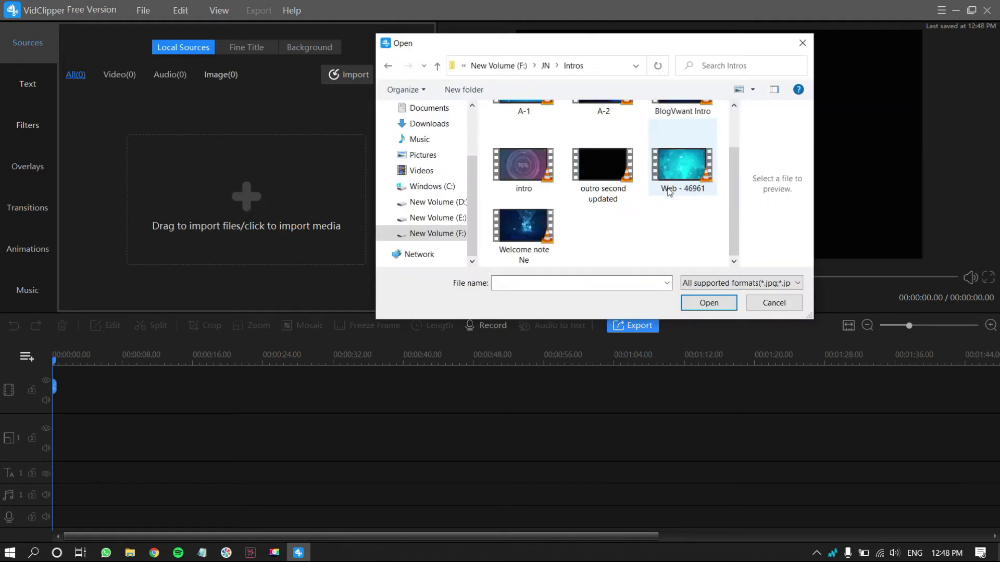
left_click(541, 219)
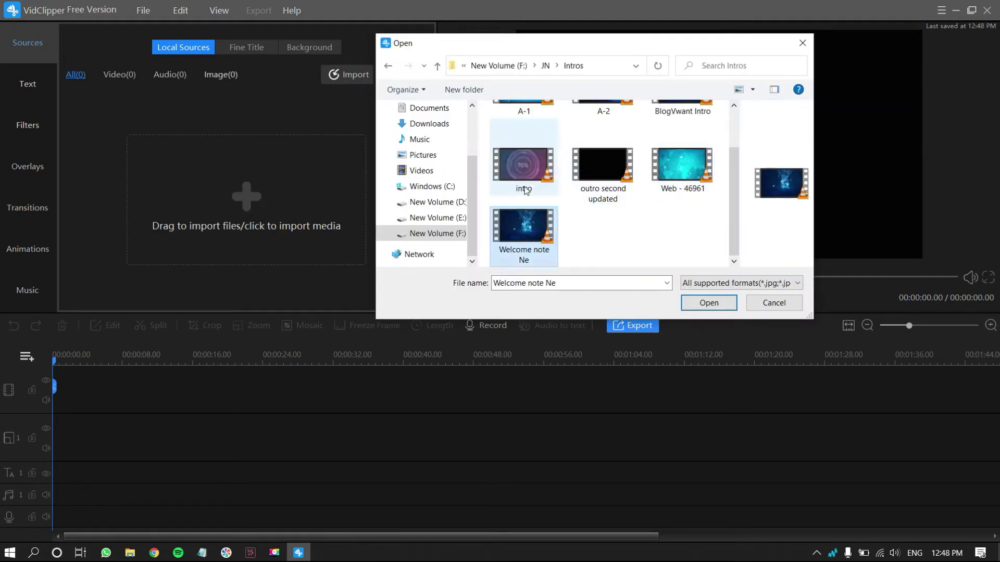
left_click(704, 306)
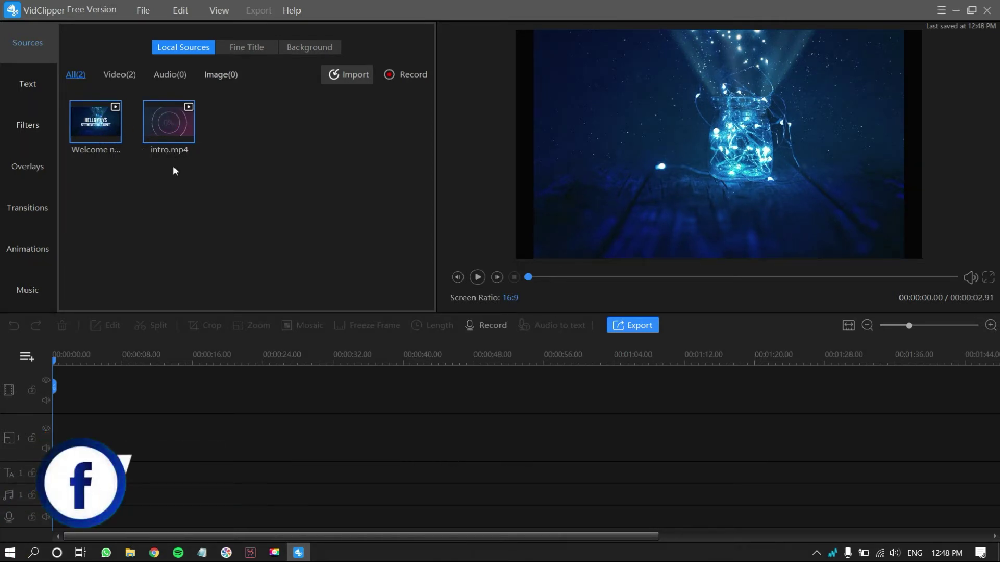
left_click(96, 124)
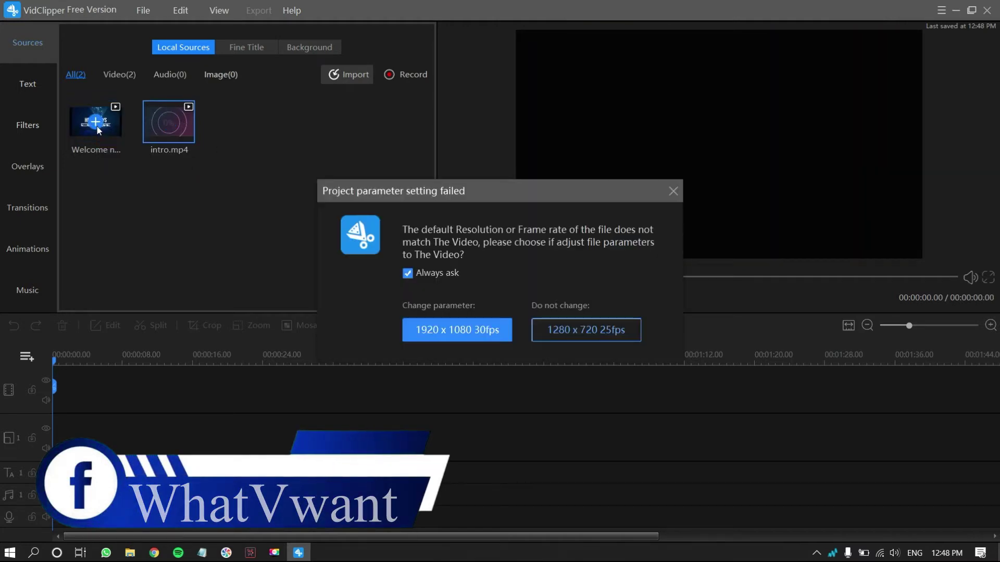
Keep the clips at 1280 x 720 25fps and preview the start of intro.mp4
left_click(553, 334)
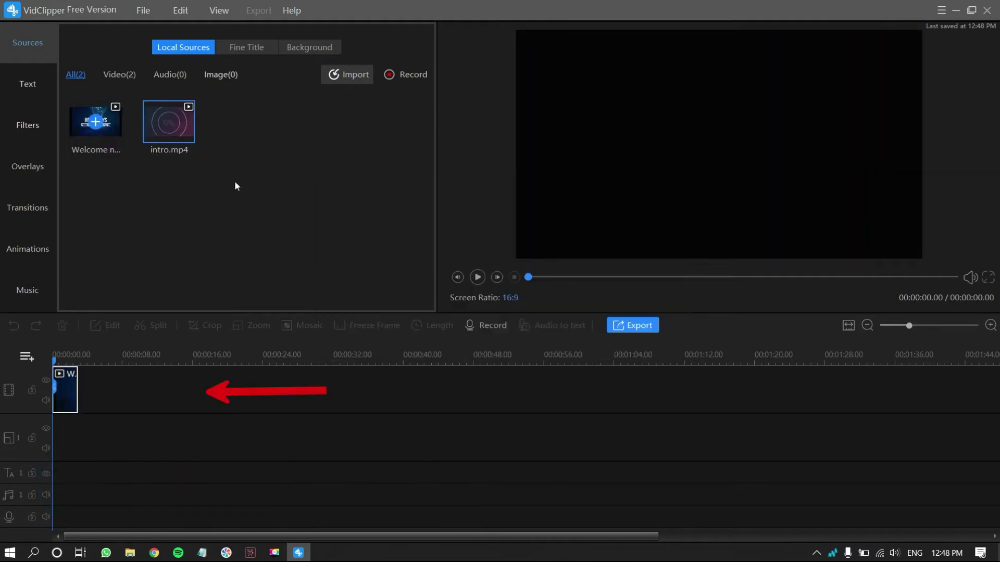
left_click_drag(78, 363, 56, 365)
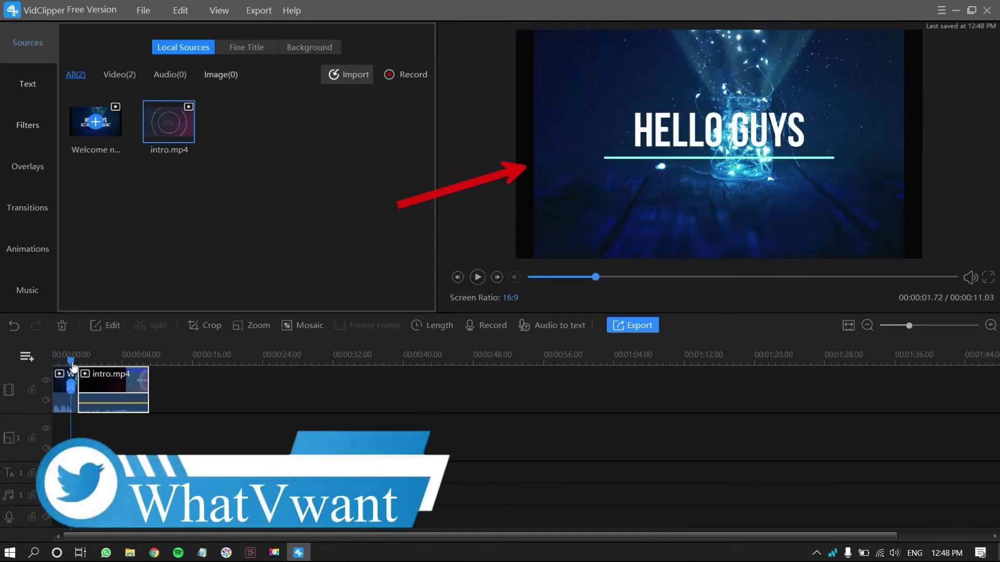
left_click(105, 382)
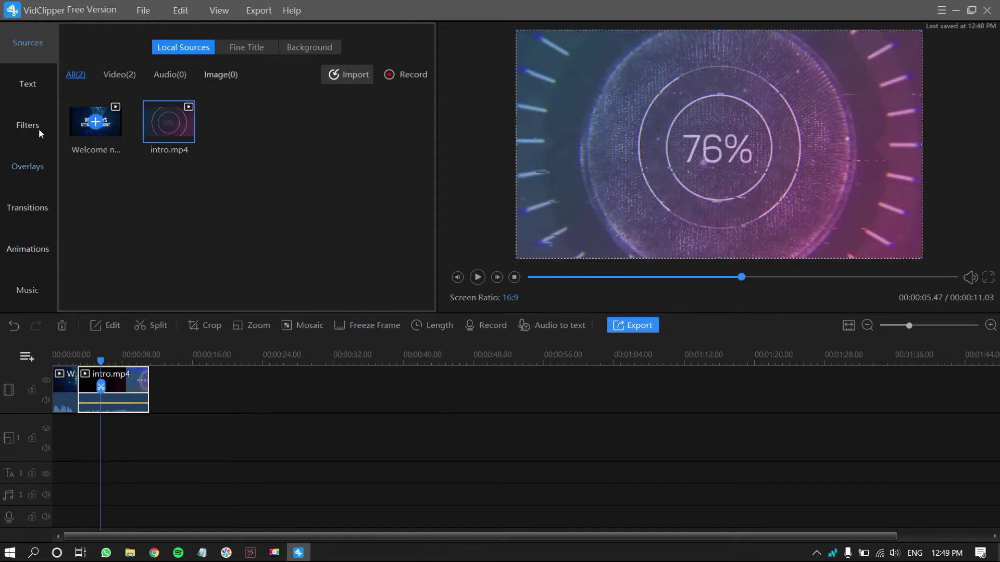
Add the 9-screen filter to the timeline and play the video to preview it
left_click(40, 88)
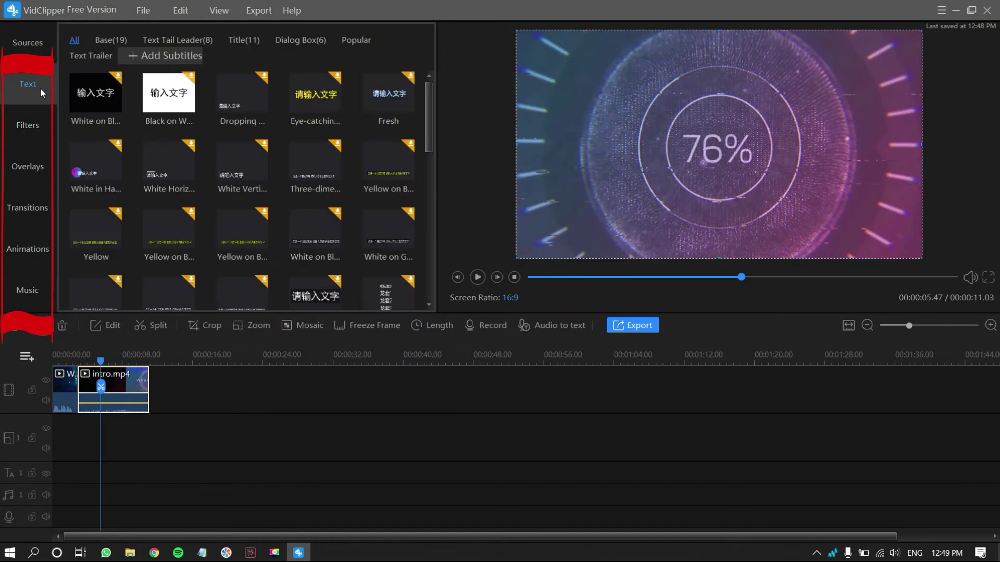
left_click(43, 122)
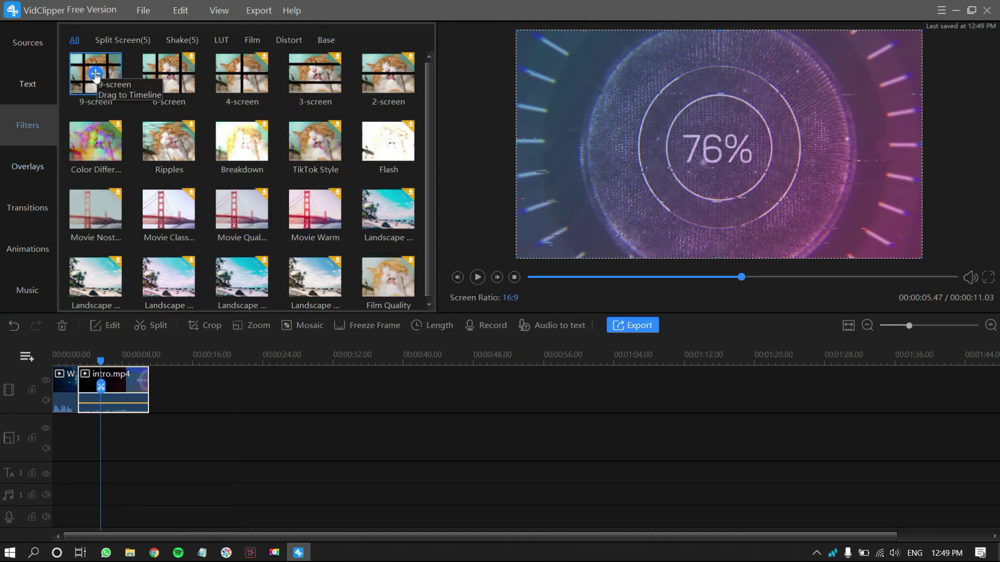
left_click(95, 73)
key("space")
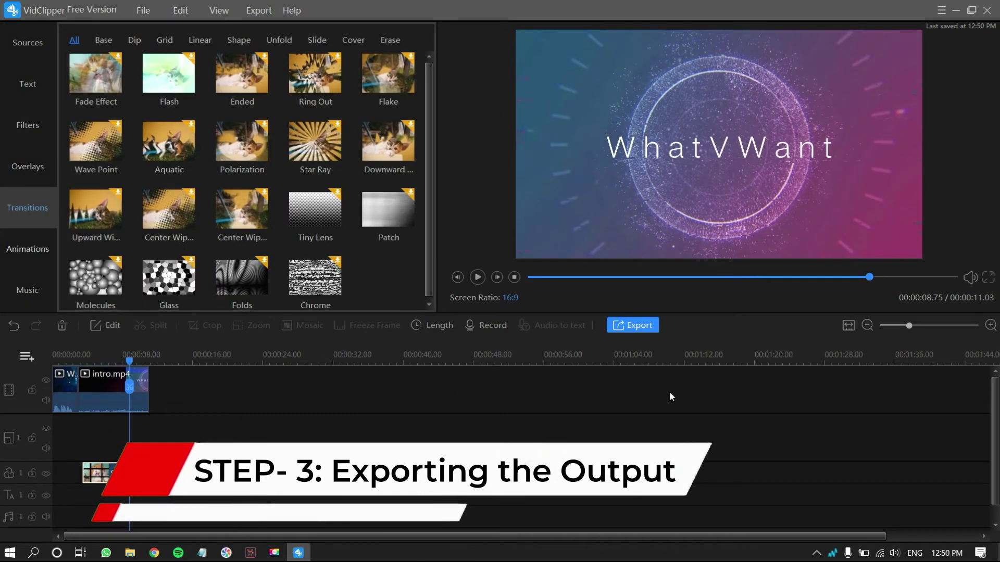
left_click(625, 328)
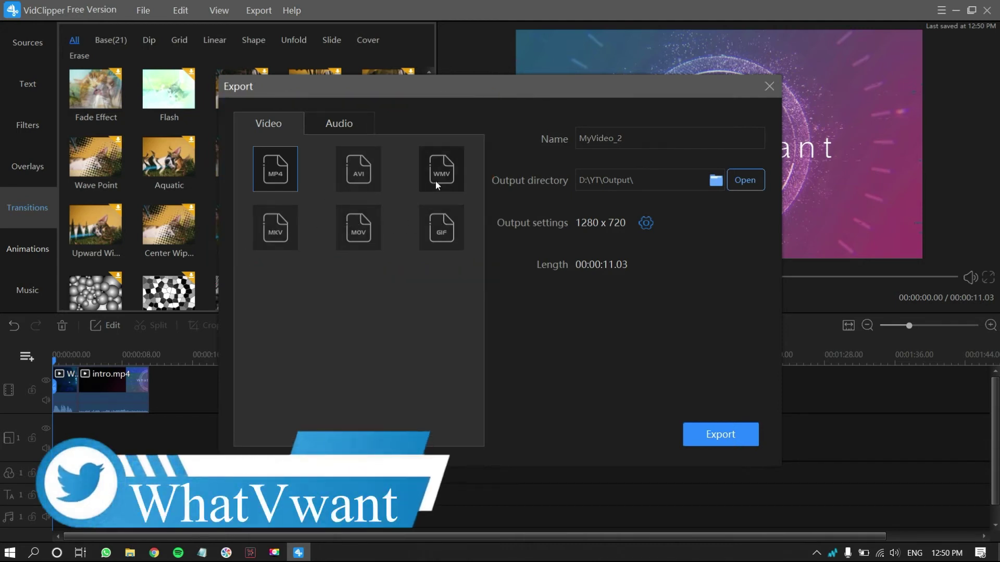
Rename the export to Tutorial, confirm the quality settings, and export it as MP4
double_click(645, 138)
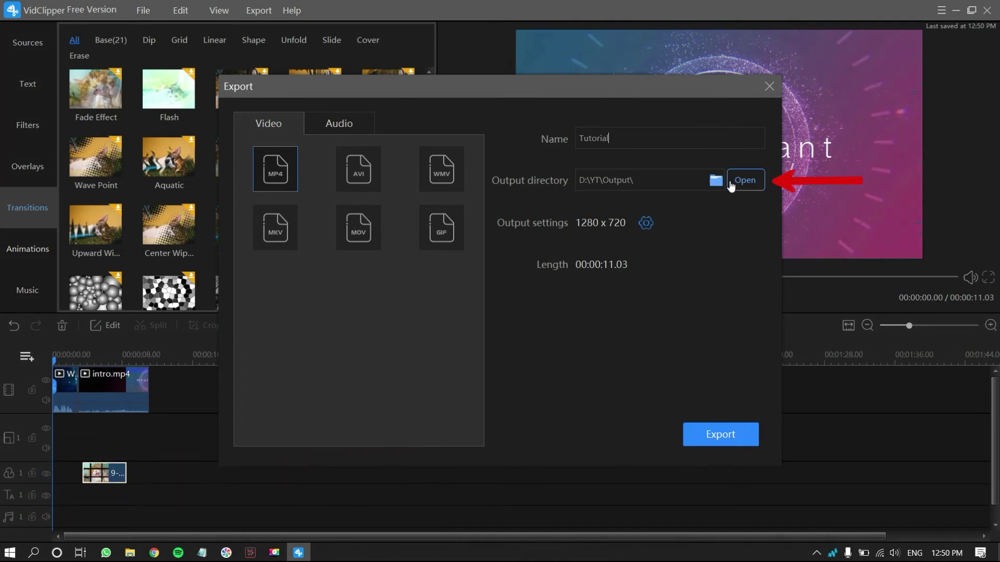
type("Tutorial")
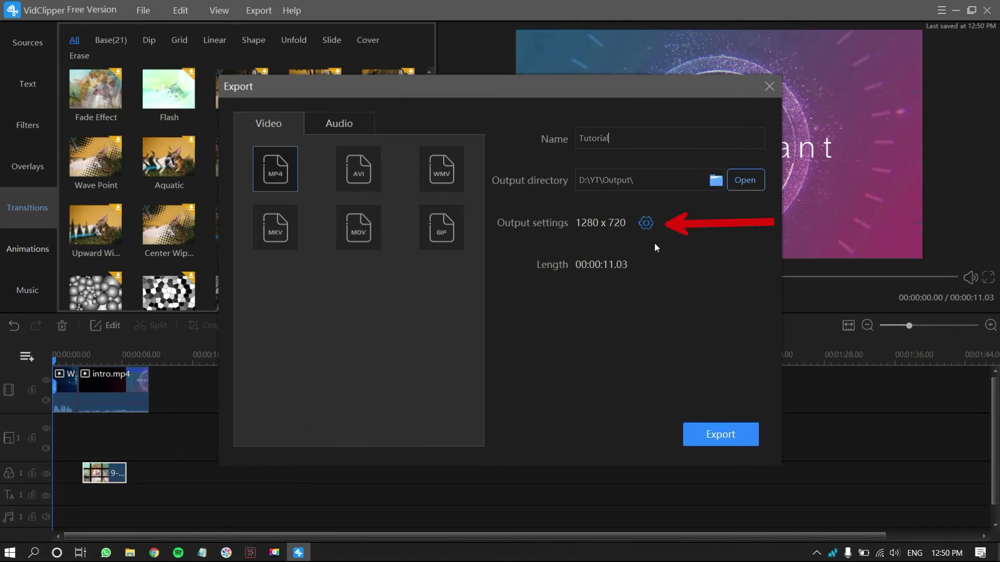
left_click(647, 223)
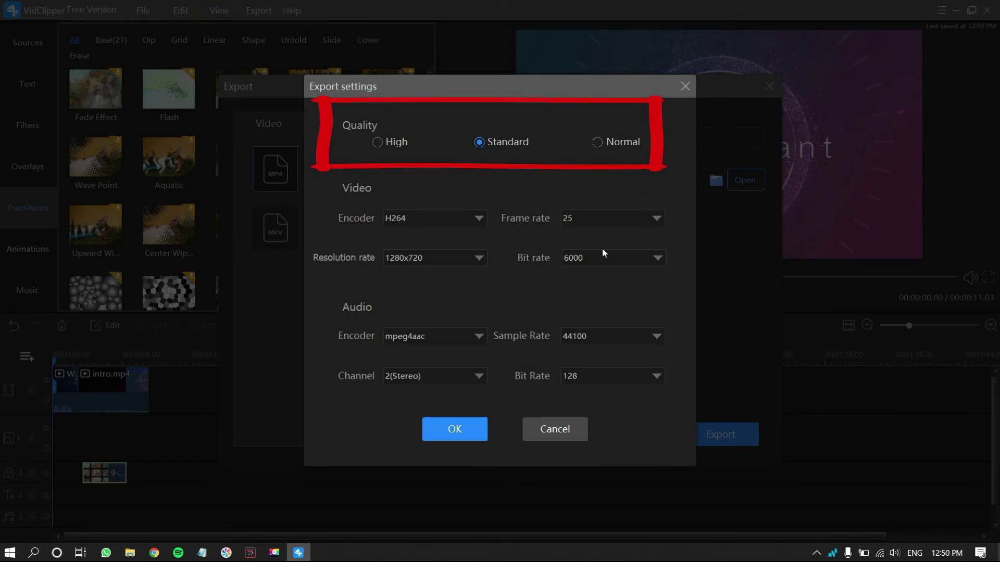
left_click(462, 431)
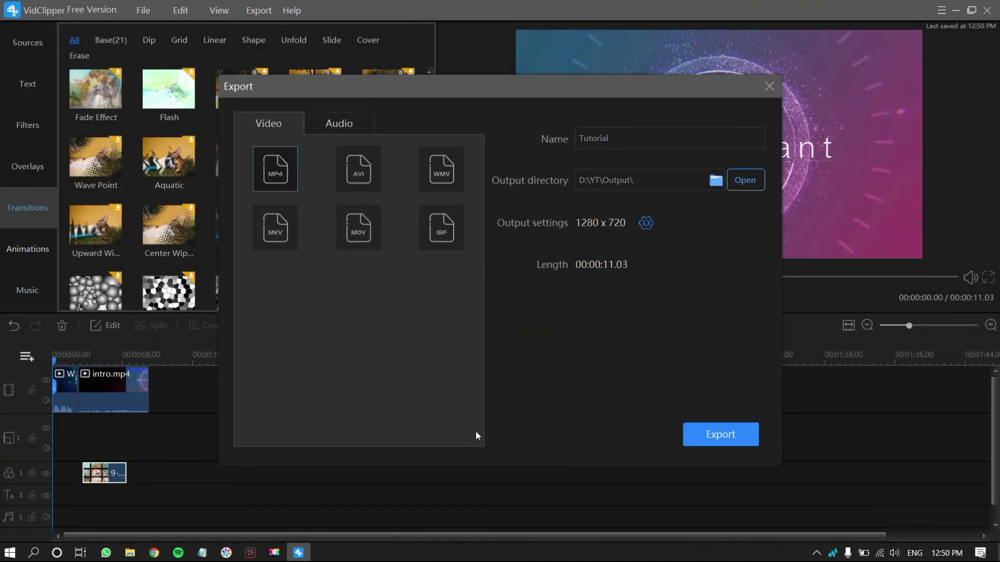
left_click(717, 439)
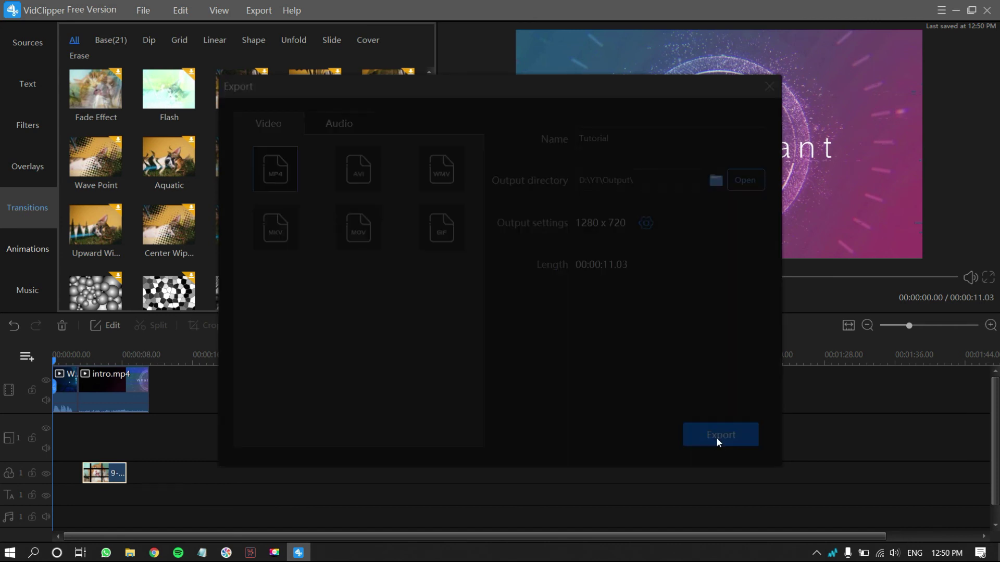